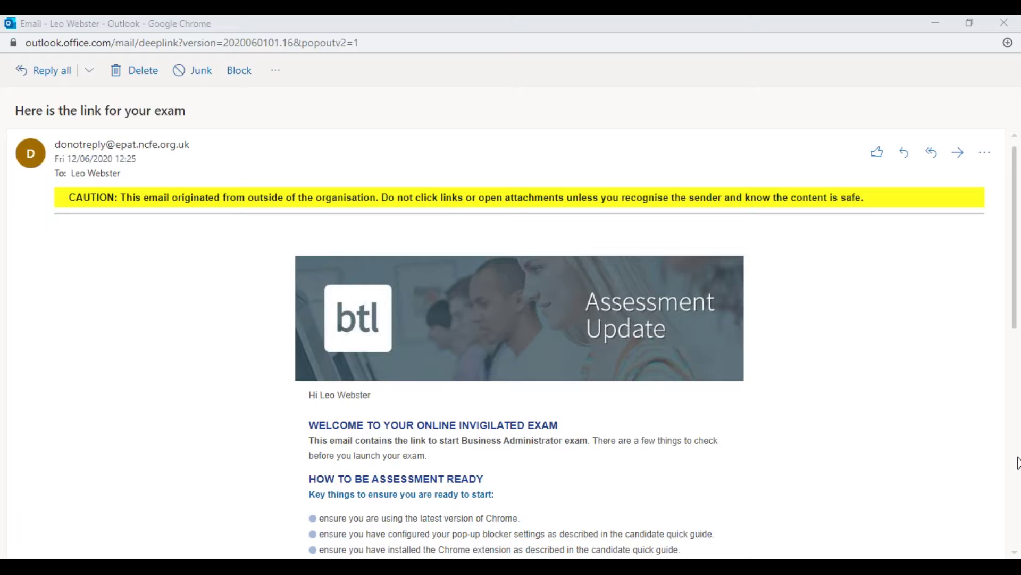
Scroll the exam email past the readiness checklist to the LAUNCH YOUR EXAM NOW link
scroll(851, 381, "down", 1)
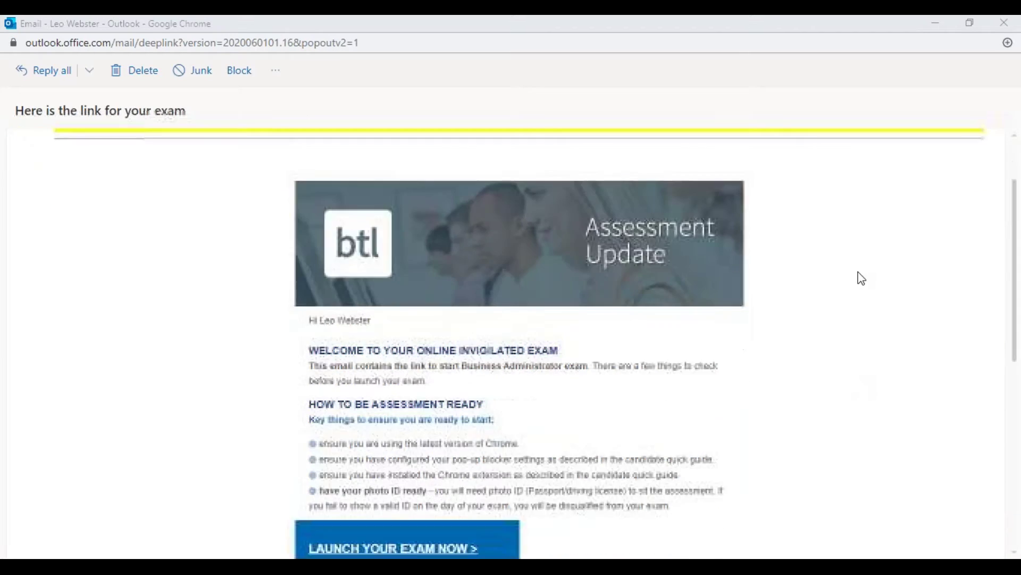
scroll(845, 279, "up", 1)
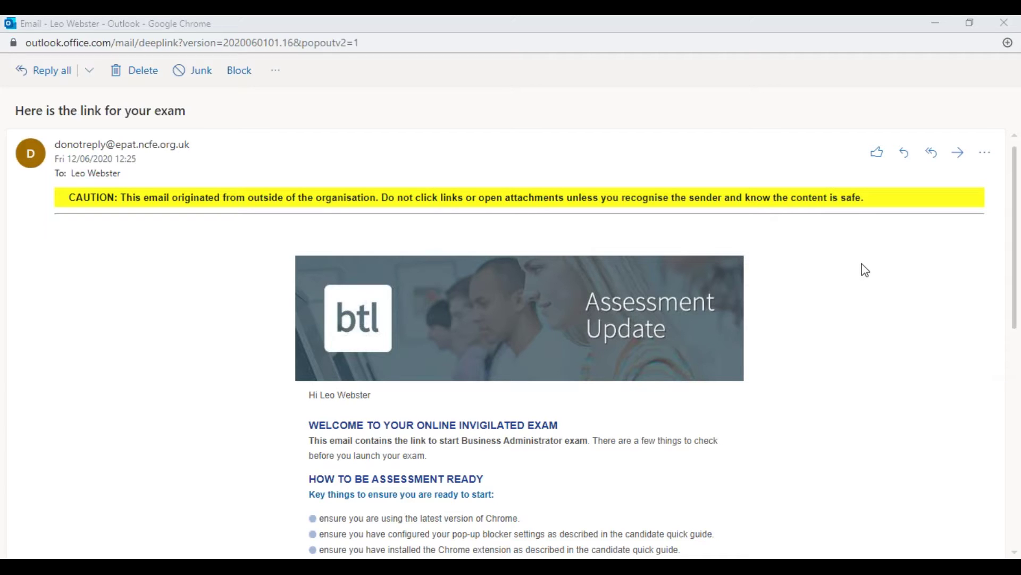
scroll(867, 267, "down", 1)
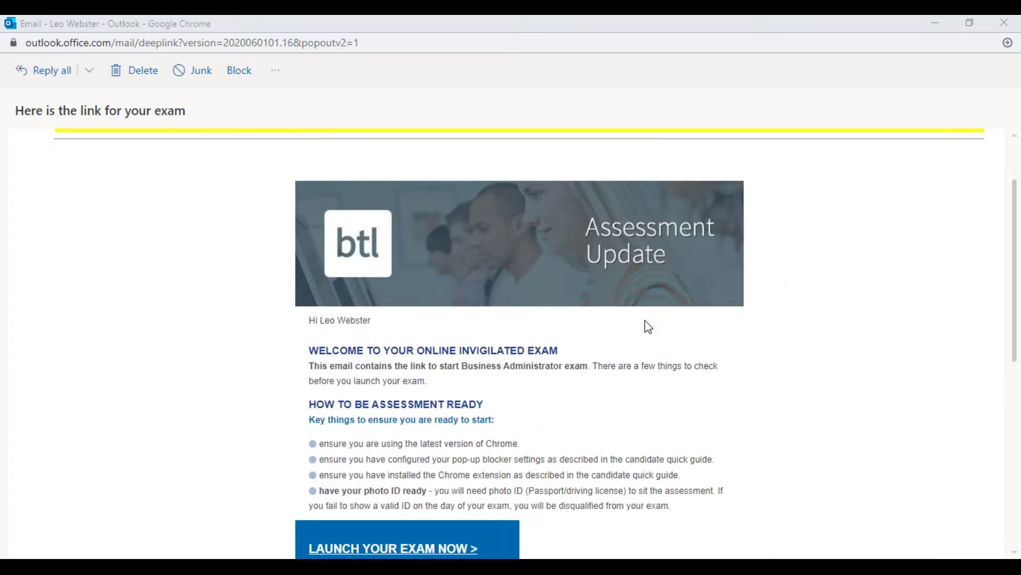
scroll(893, 353, "down", 1)
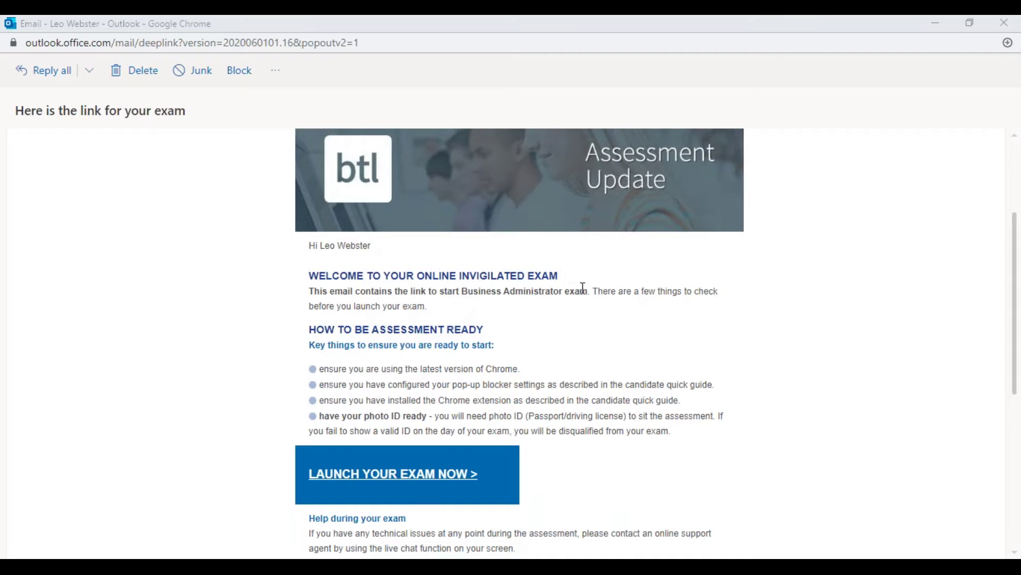
scroll(793, 289, "down", 1)
Open the exam link and maximize the Business Administrator ProctorExam window
scroll(793, 289, "down", 1)
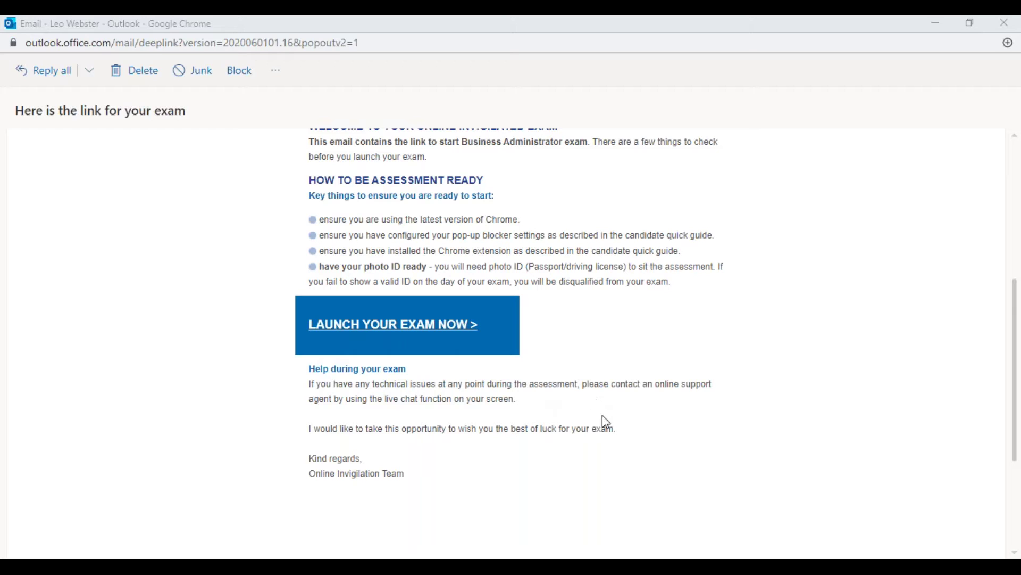
scroll(745, 365, "up", 2)
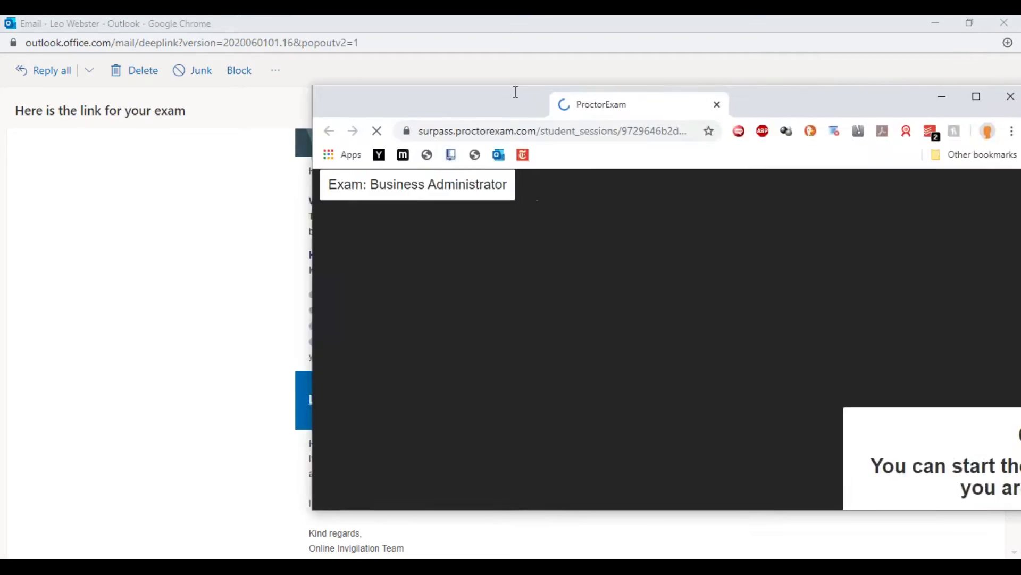
left_click_drag(515, 91, 311, 15)
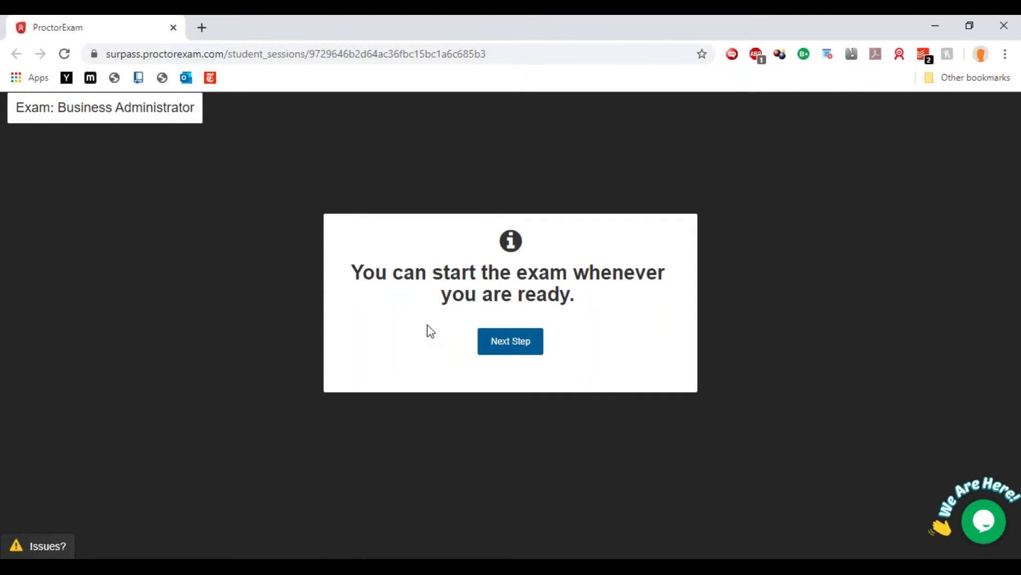
Advance past the ready-to-start and exam-timer notices
left_click(507, 348)
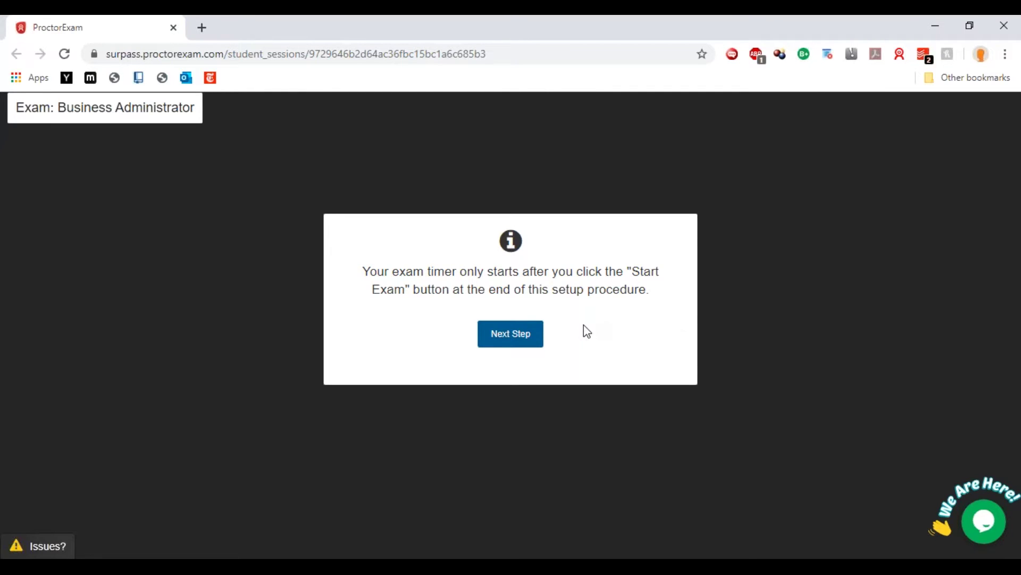
left_click(519, 344)
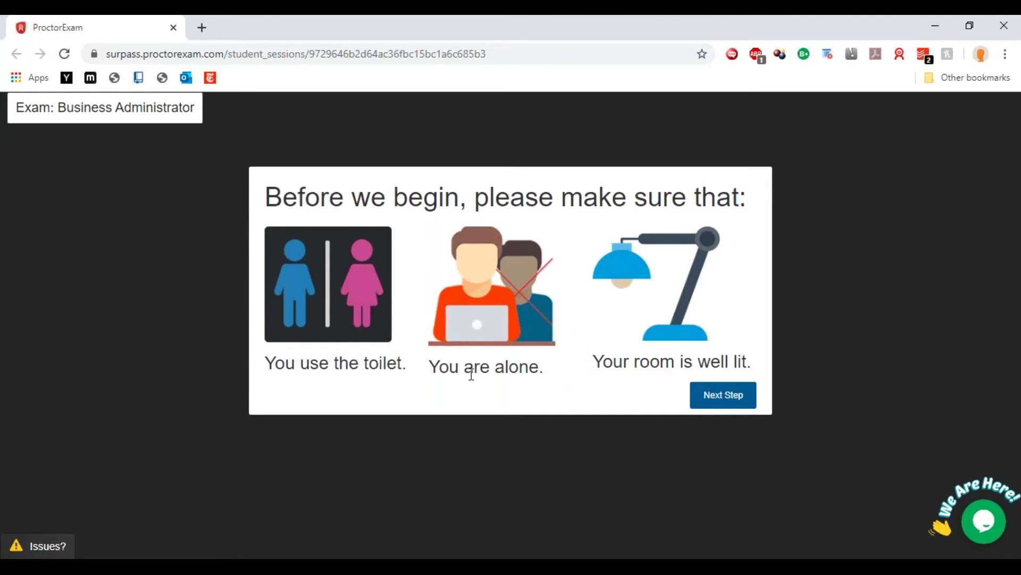
Pass the checklist, dismiss the support chat, and allow ProctorExam desktop notifications
left_click(736, 402)
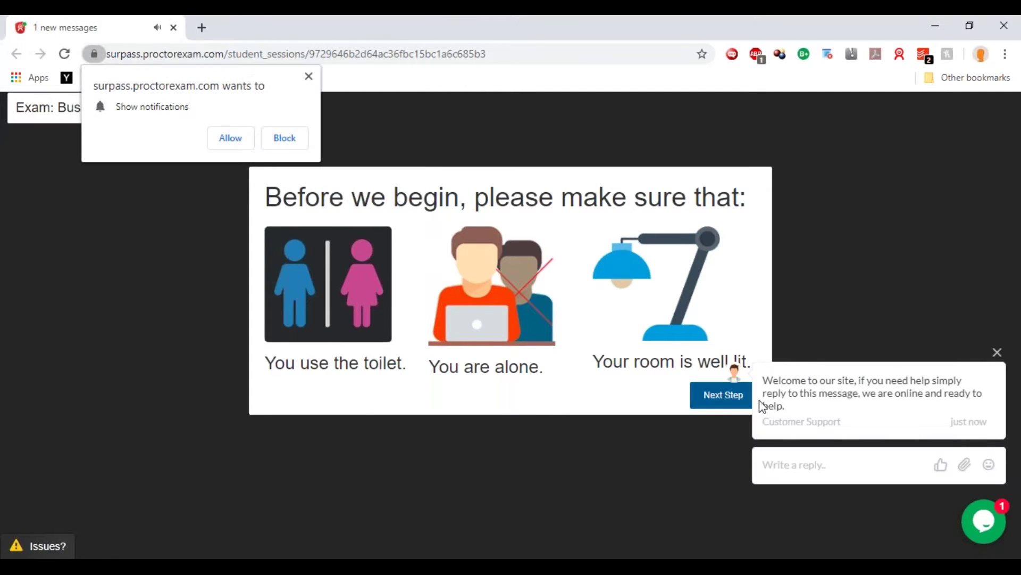
left_click(997, 354)
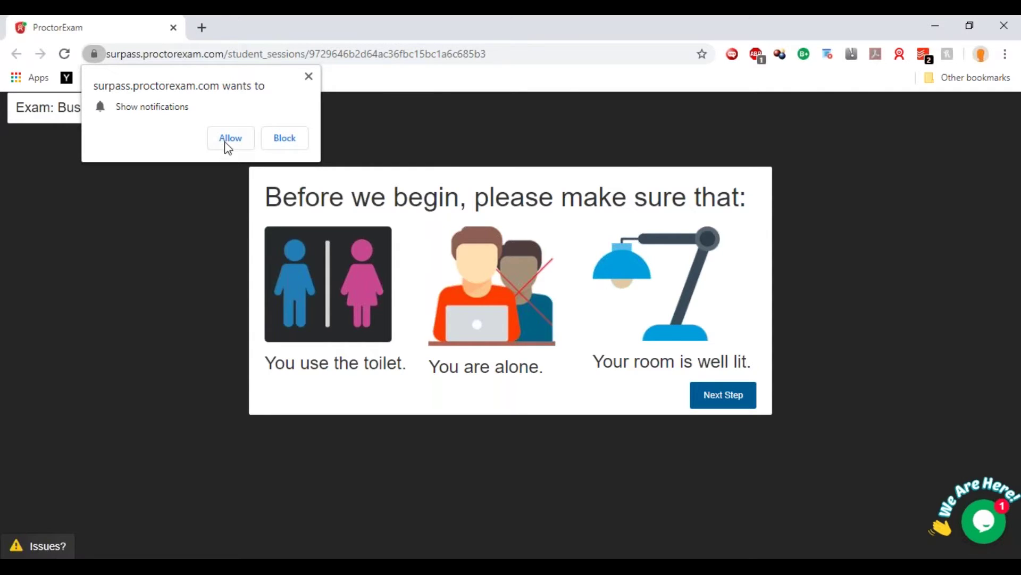
left_click(246, 145)
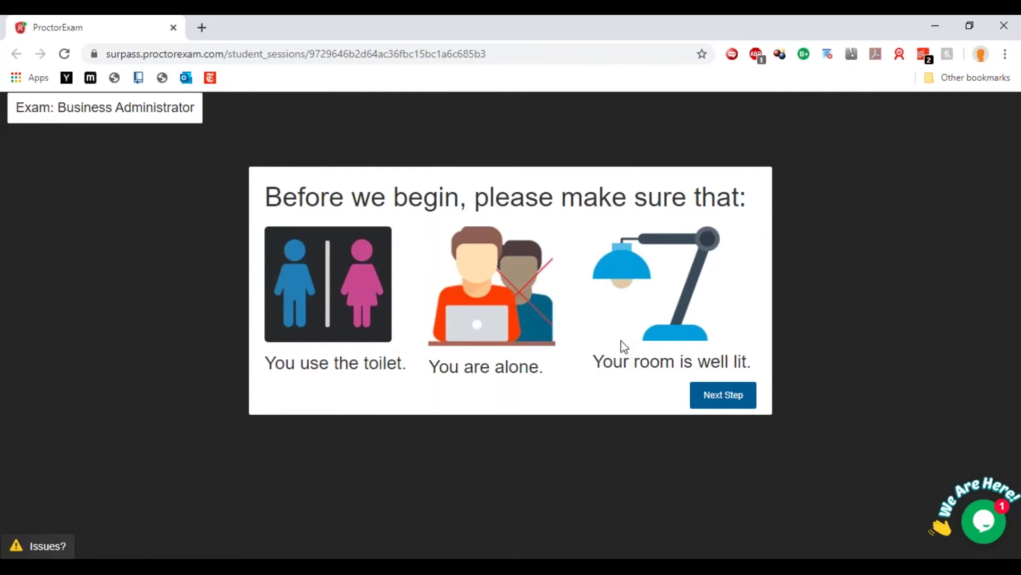
left_click(738, 398)
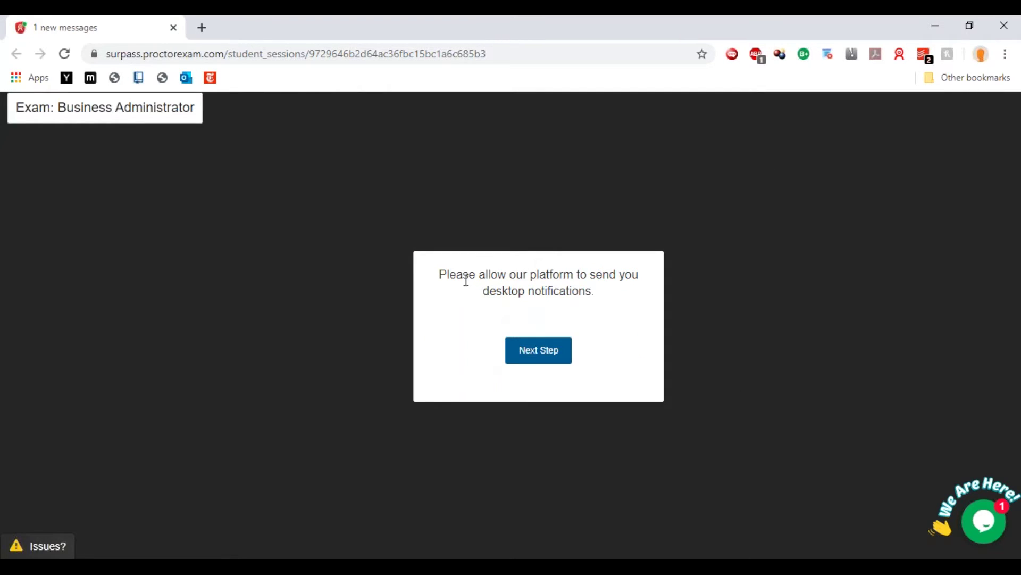
Continue in English and share entire Screen 1 with ProctorExam
left_click(539, 355)
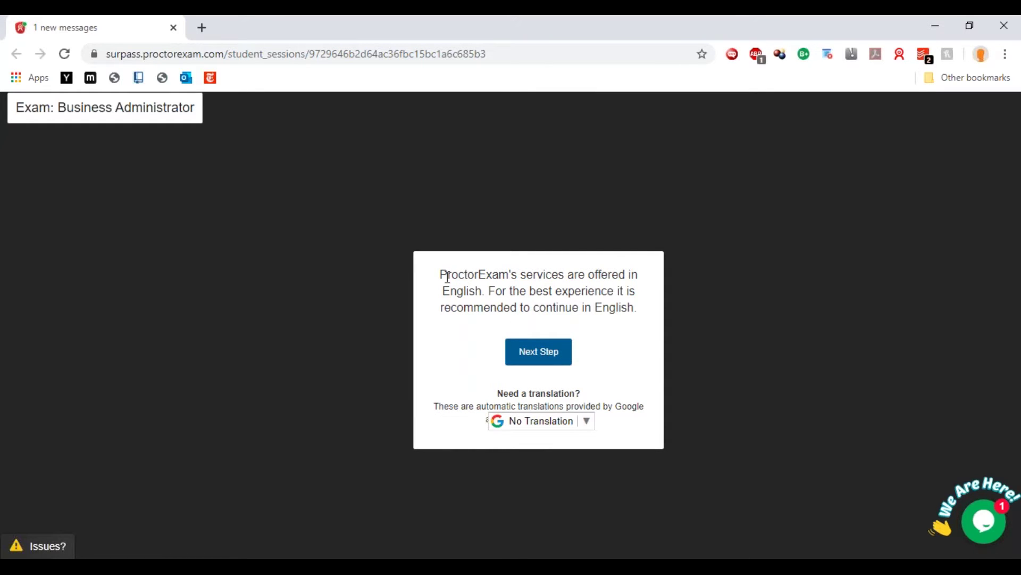
left_click(548, 354)
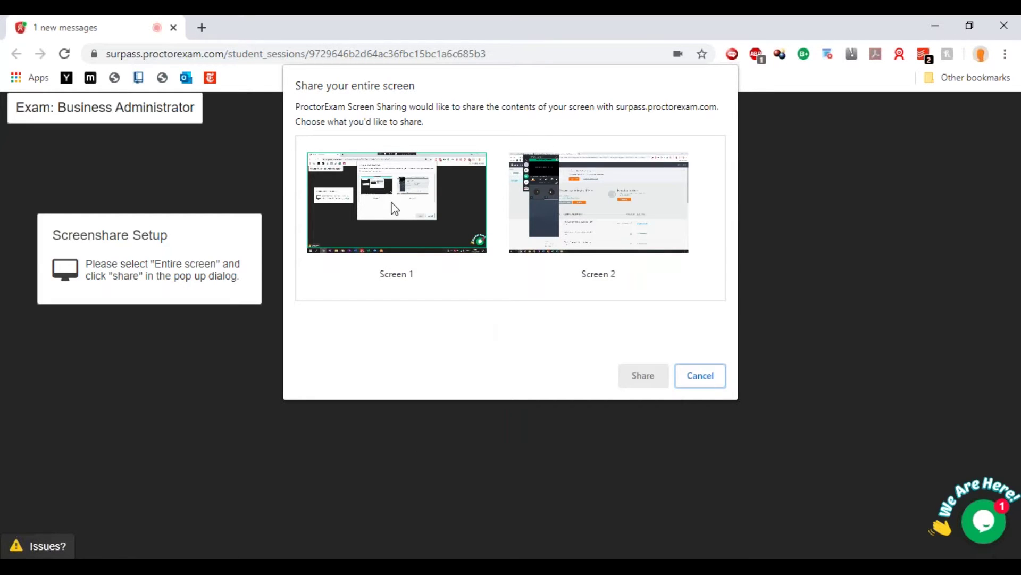
left_click(395, 209)
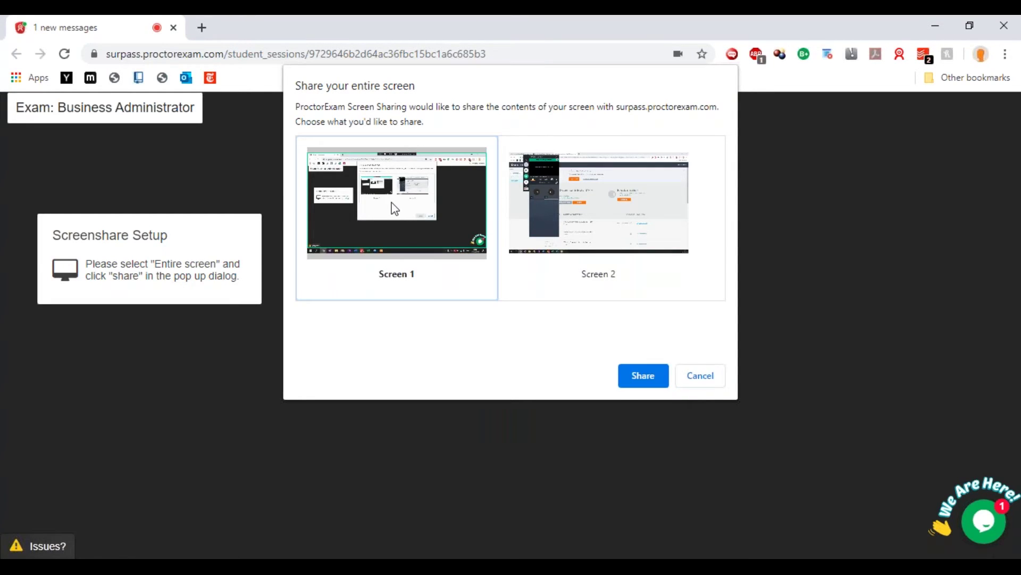
left_click(641, 375)
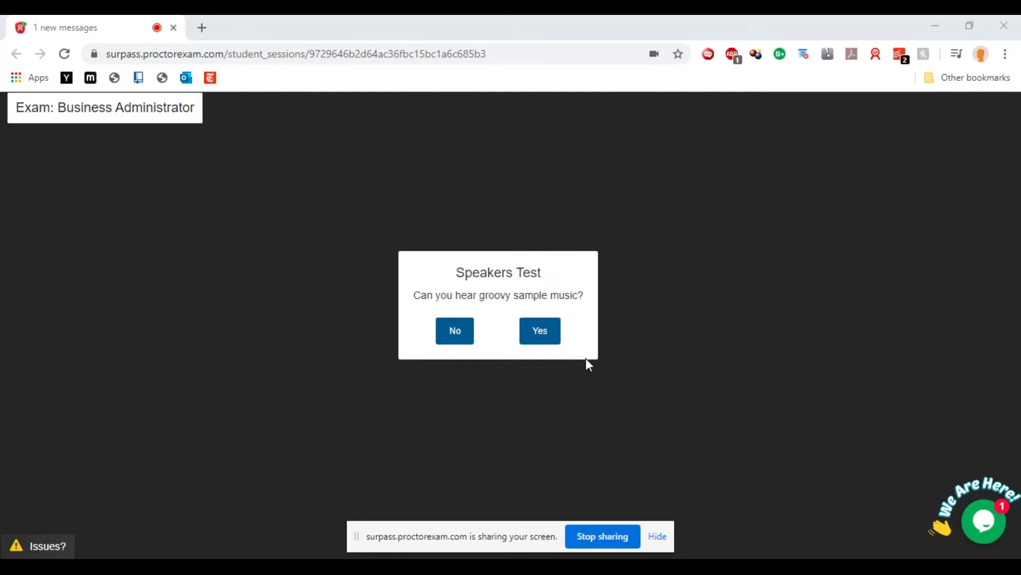
Confirm the sample music is audible, close the Outlook window to clear the open-tabs warning, and continue
left_click(540, 331)
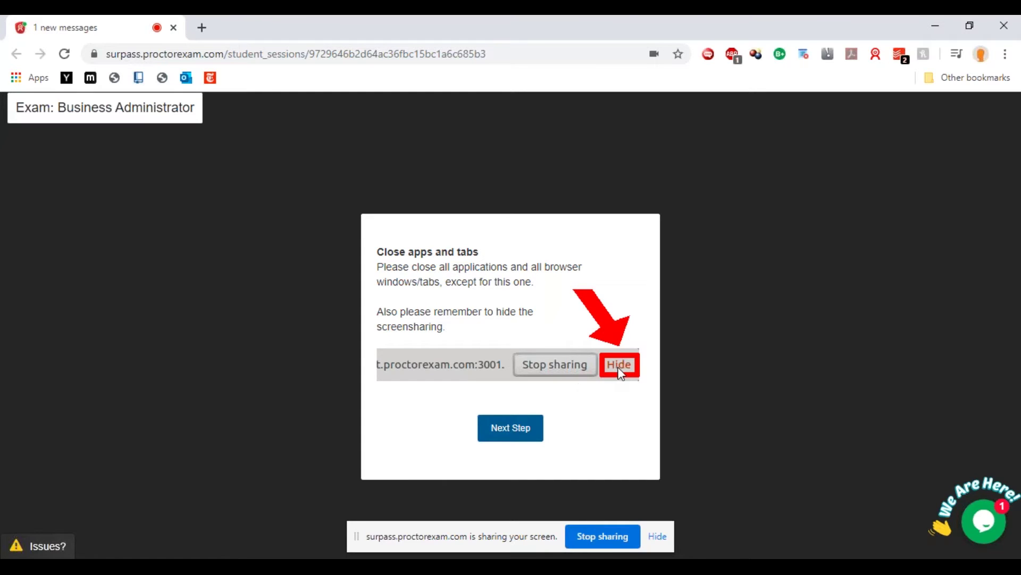
left_click(657, 537)
left_click(512, 435)
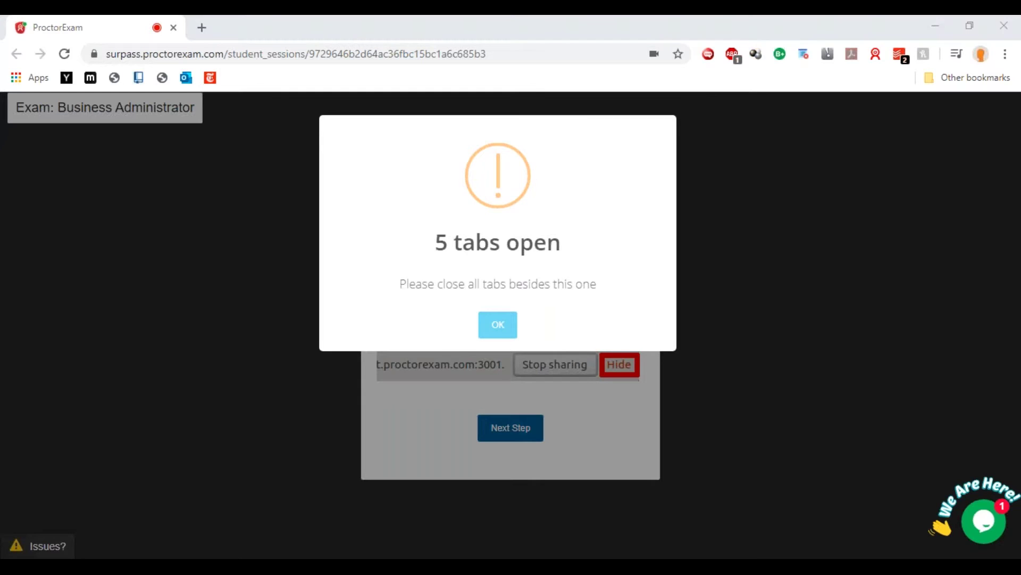
left_click(498, 326)
left_click(528, 435)
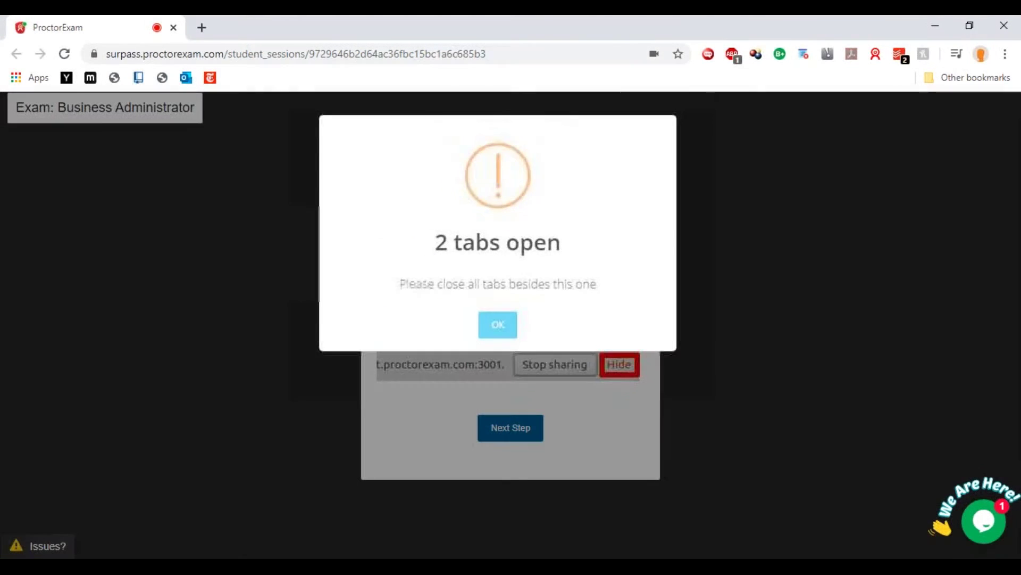
left_click(498, 325)
left_click(313, 556)
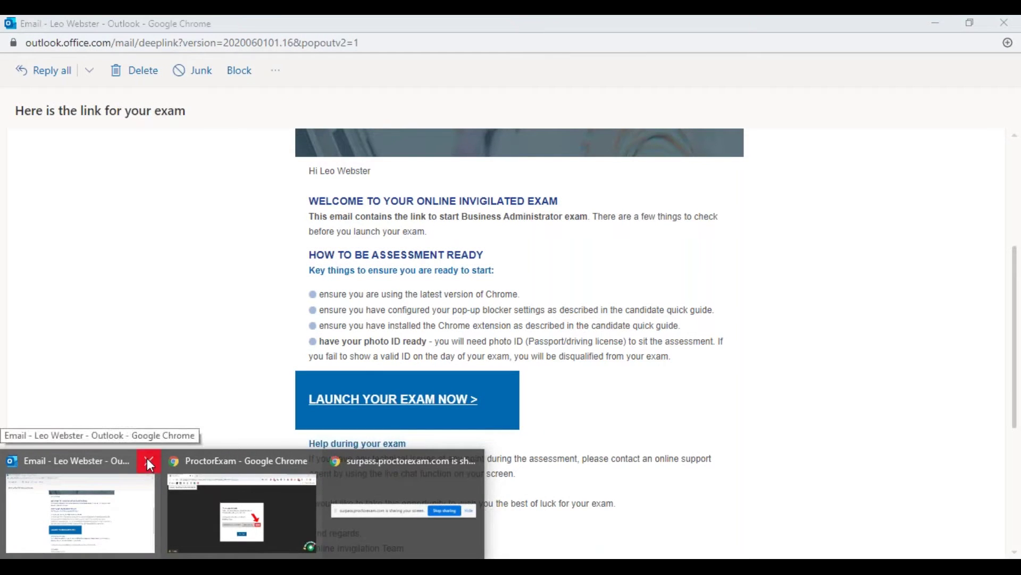
left_click(148, 460)
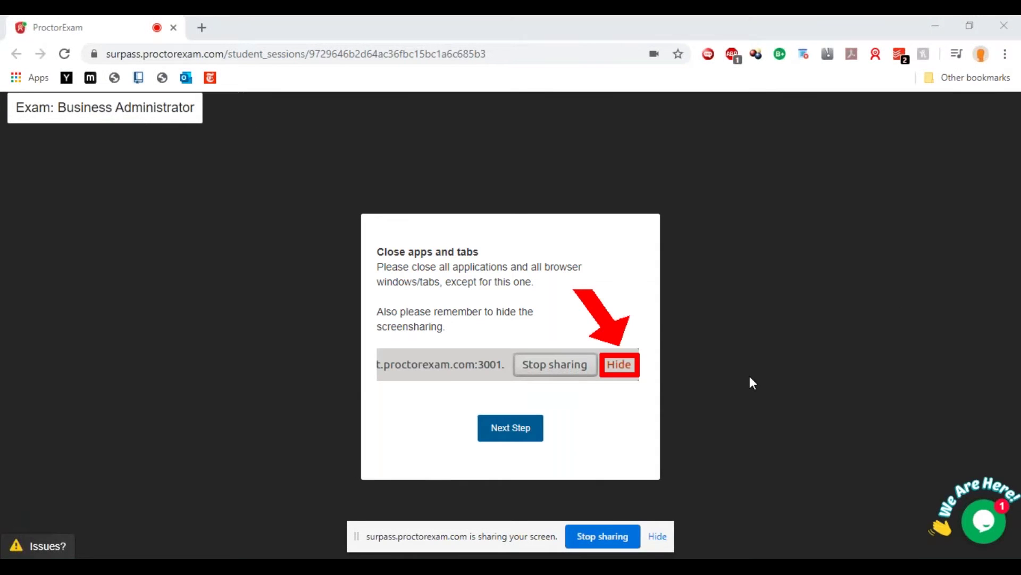
left_click(660, 538)
left_click(497, 426)
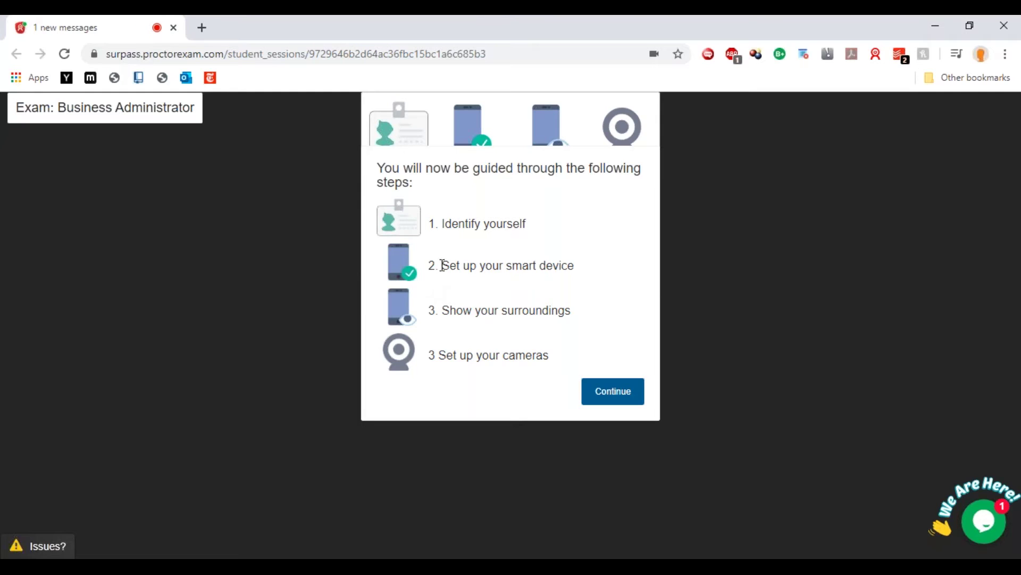
Capture the ID card photo from the webcam and submit it
left_click(617, 397)
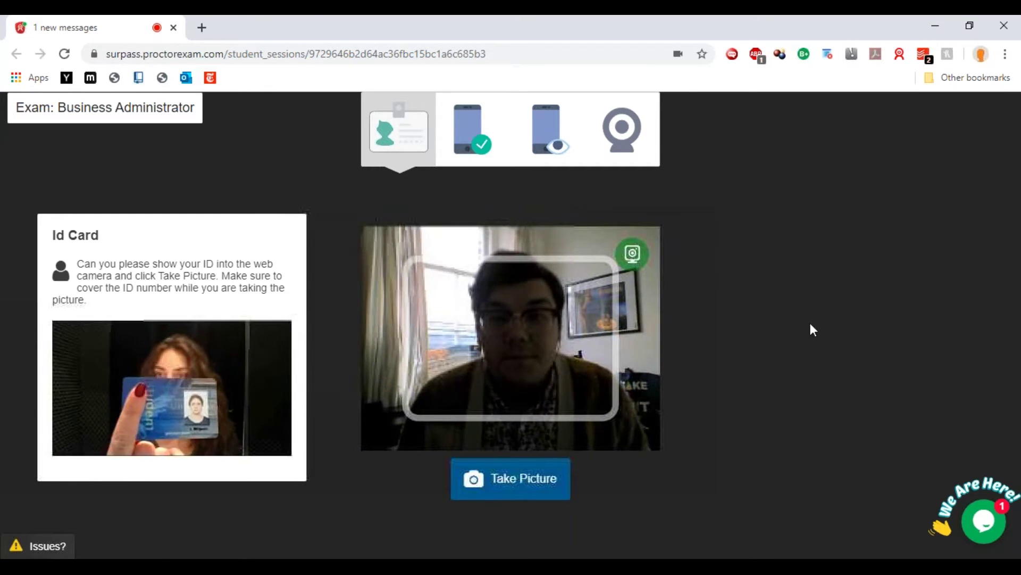
left_click(523, 489)
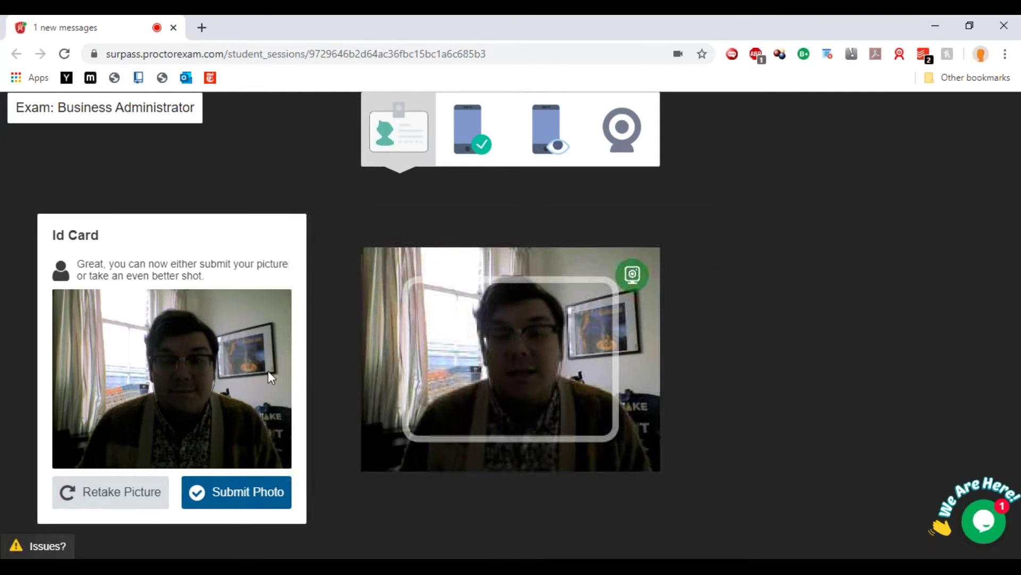
left_click(250, 500)
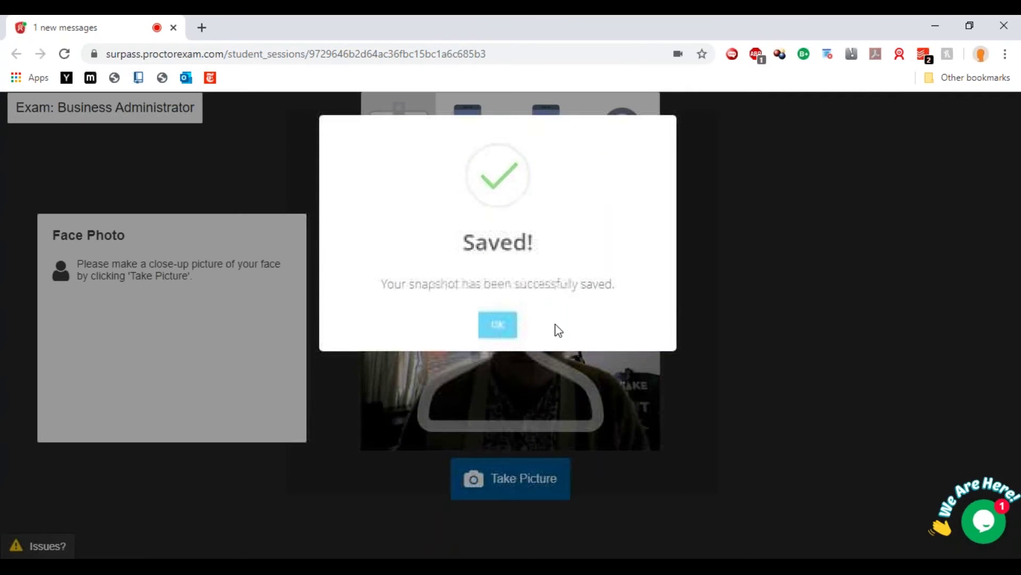
Acknowledge the saved ID photo, then capture and submit a close-up face photo
left_click(509, 333)
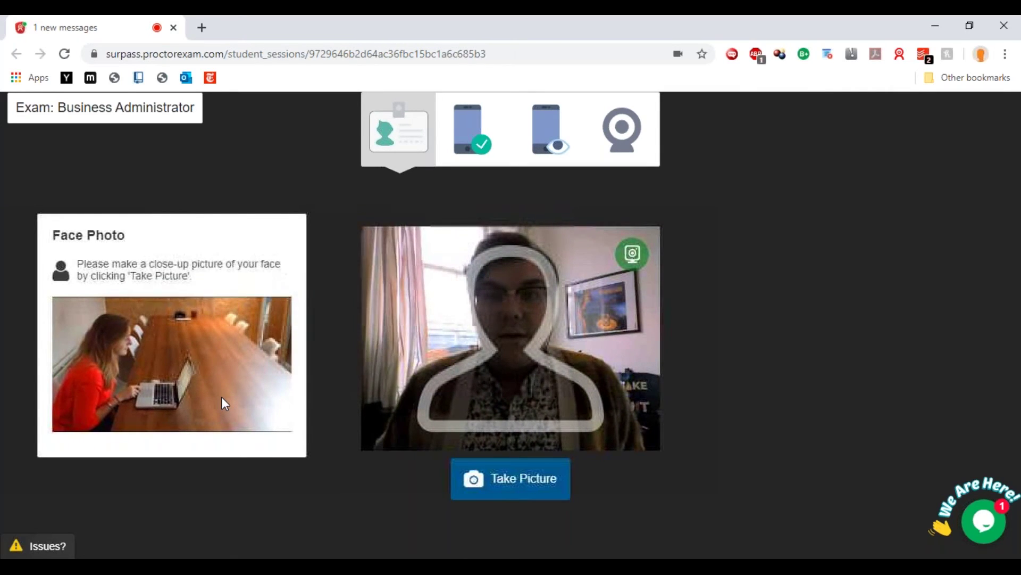
left_click(509, 490)
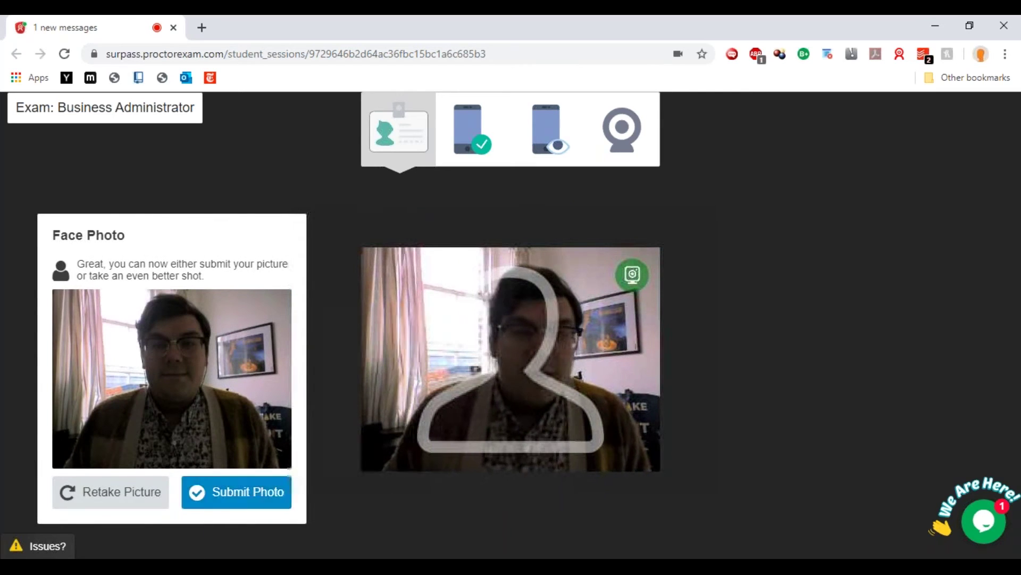
left_click(238, 497)
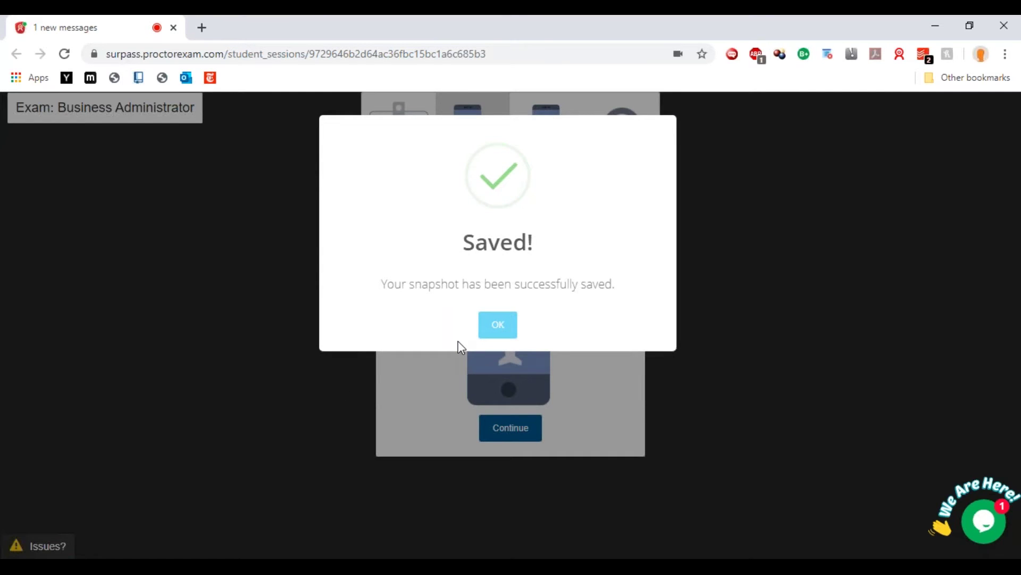
left_click(498, 325)
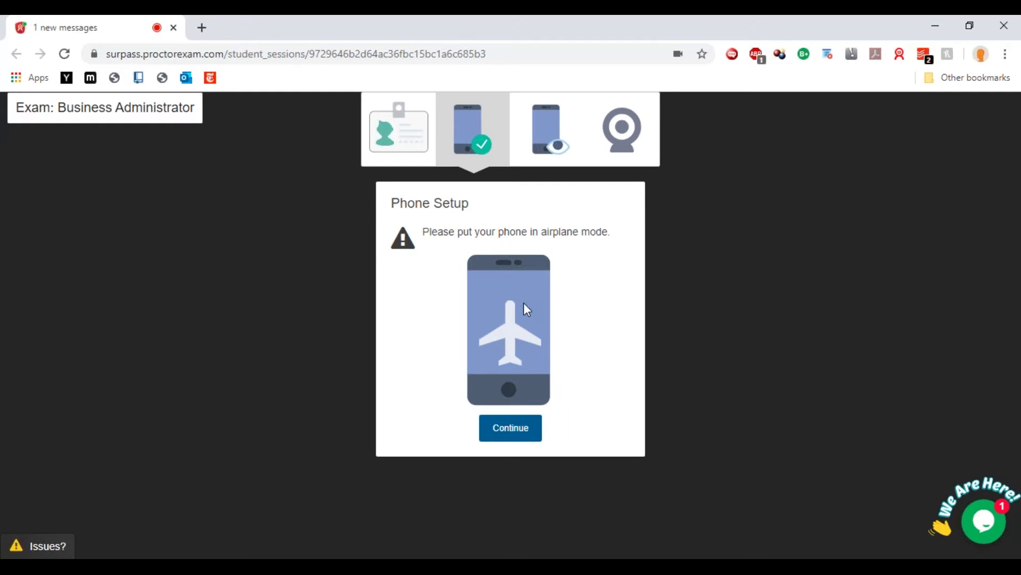
Confirm the phone is in airplane mode and that WiFi is back on
left_click(511, 430)
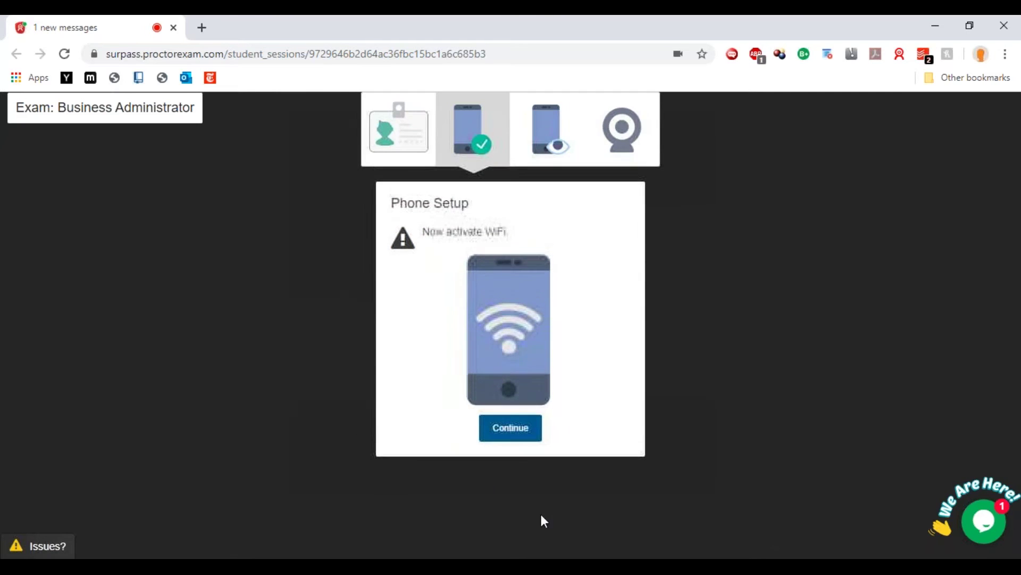
left_click(513, 432)
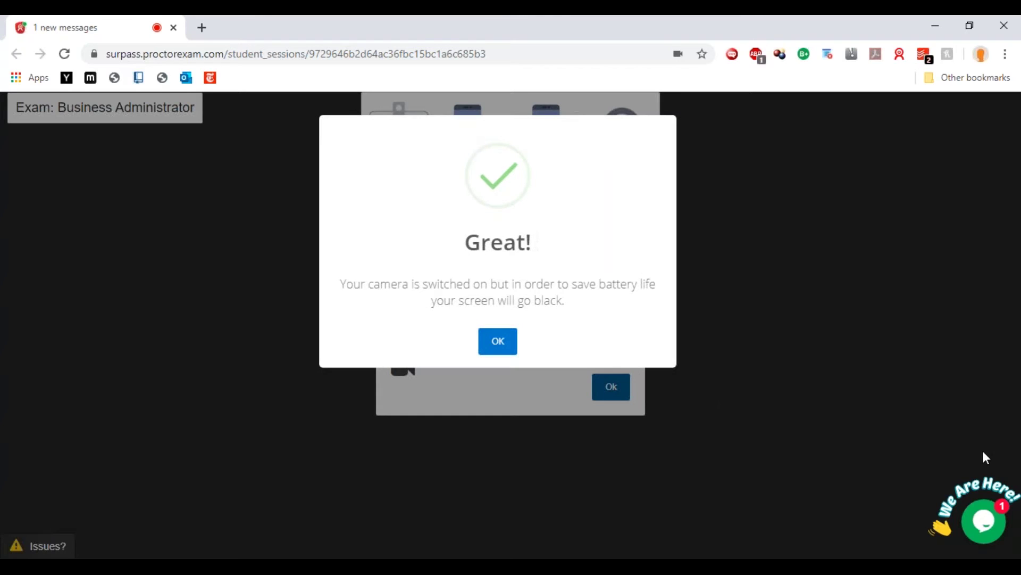
Dismiss the 'Great!' camera-switched-on notice
left_click(499, 342)
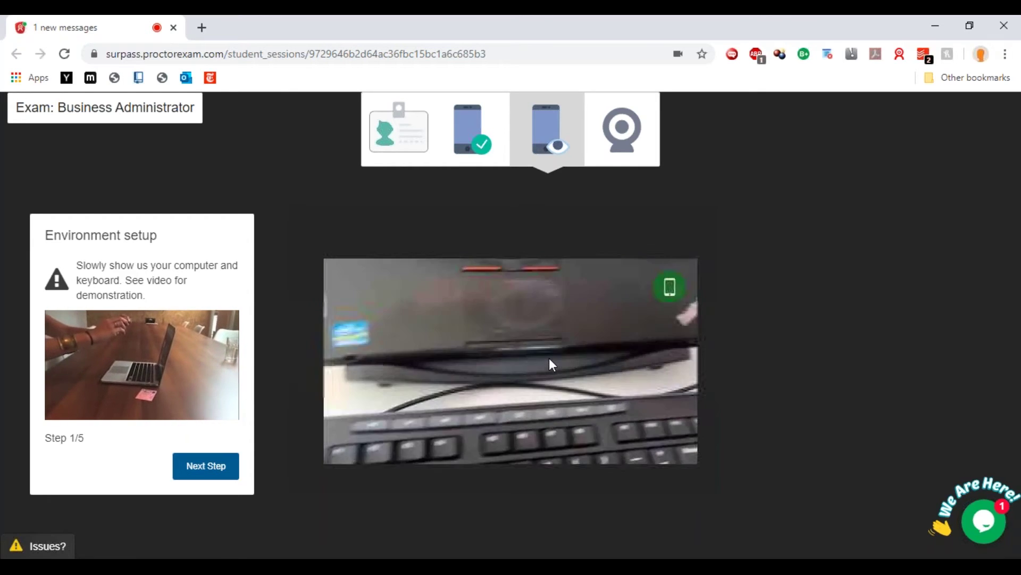
Advance the environment setup past the computer and desk checks to step 3/5
left_click(206, 465)
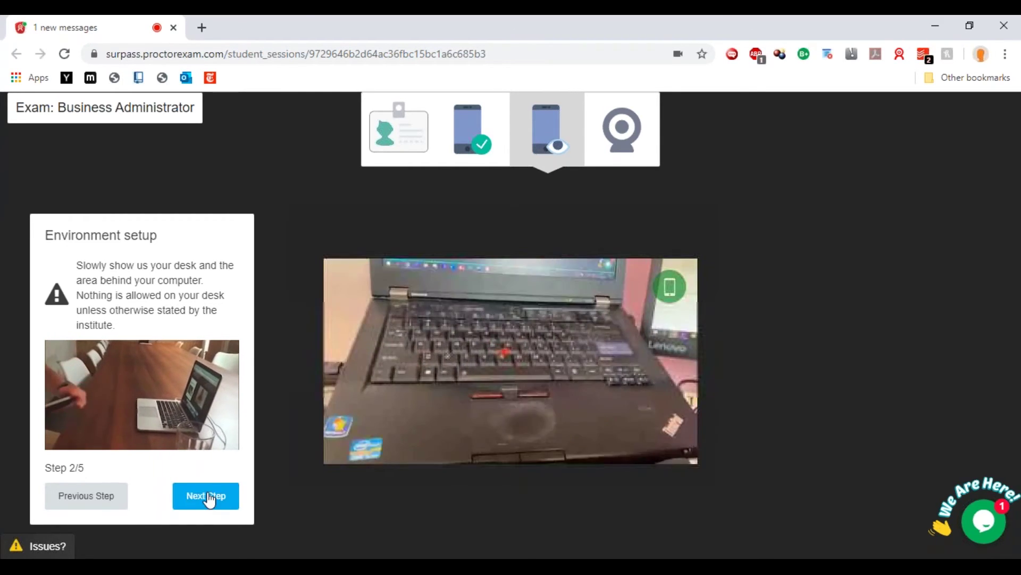
left_click(210, 498)
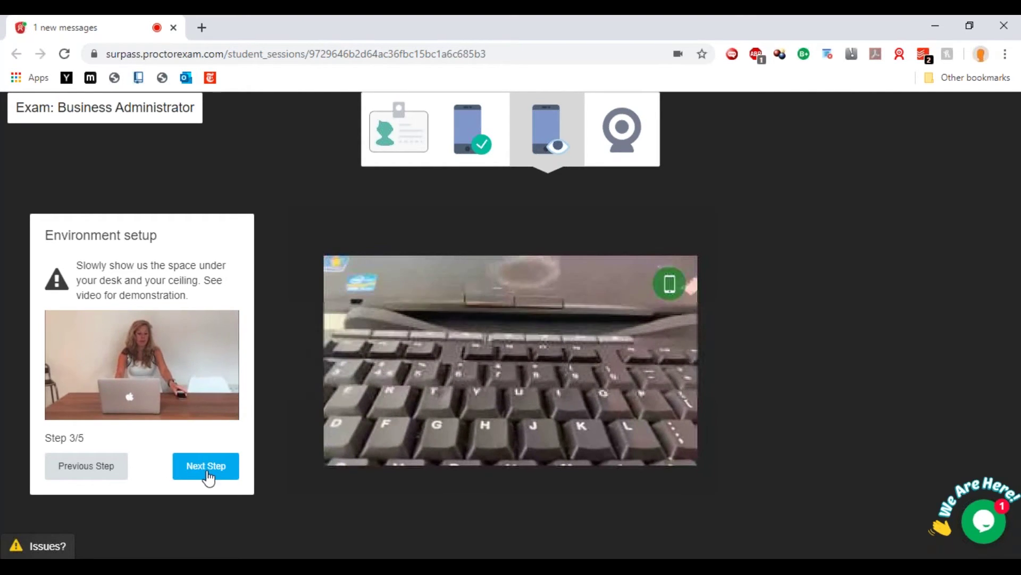
Move environment setup to step 4/5, showing the room's four corners with the phone camera
left_click(208, 475)
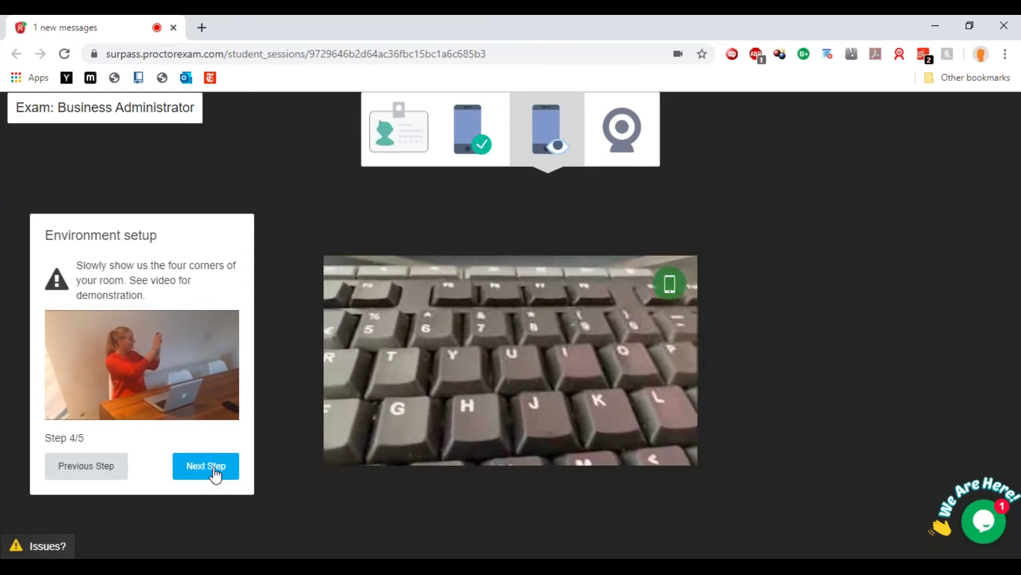
Reach environment step 5/5, where the phone camera shows the ears for plugged-in devices
left_click(207, 464)
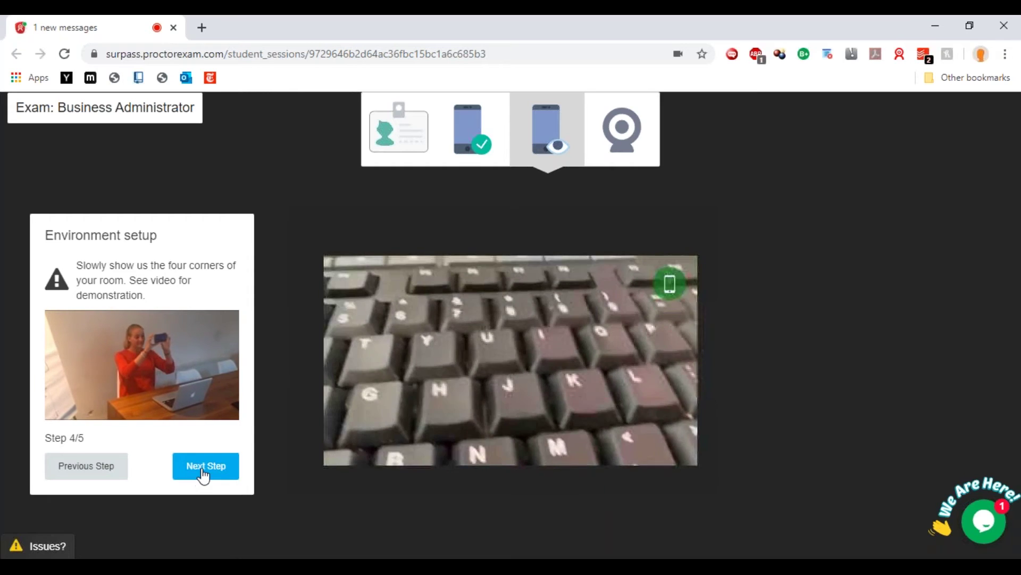
left_click(206, 465)
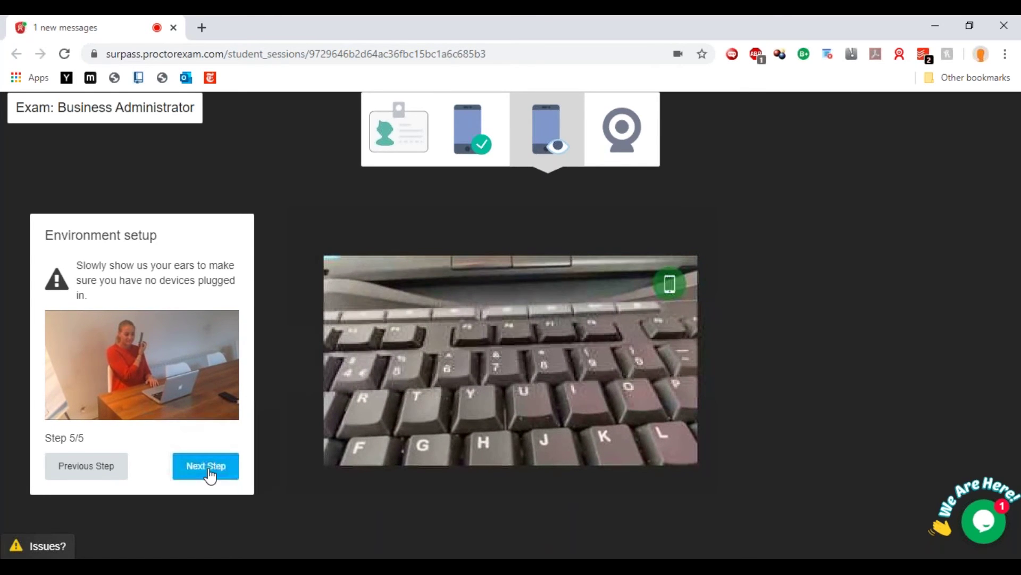
Finish environment setup and go on to Camera setup with the phone placed beside the desk
left_click(209, 469)
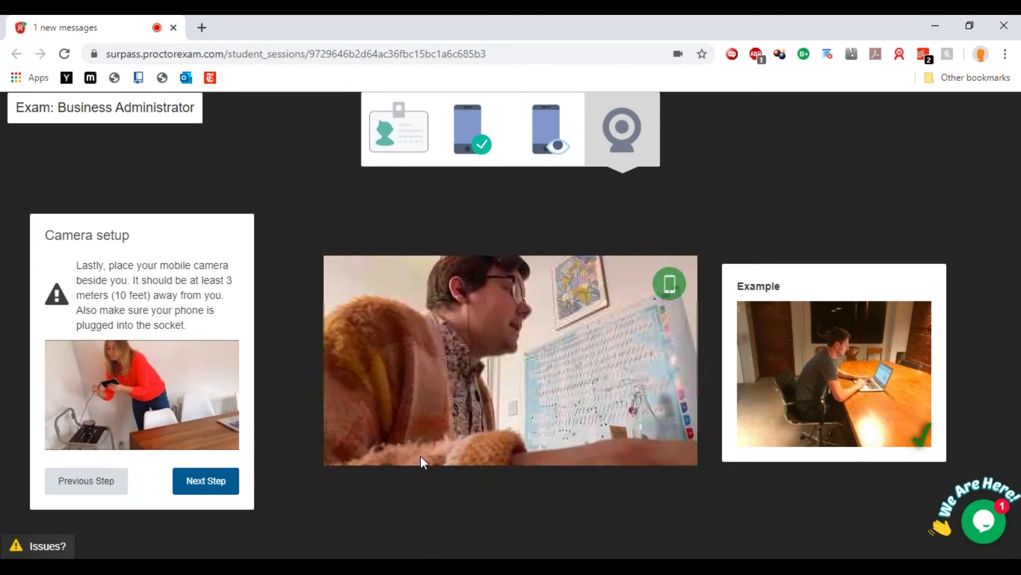
Advance Camera setup to the permitted materials check for pen and paper
left_click(209, 483)
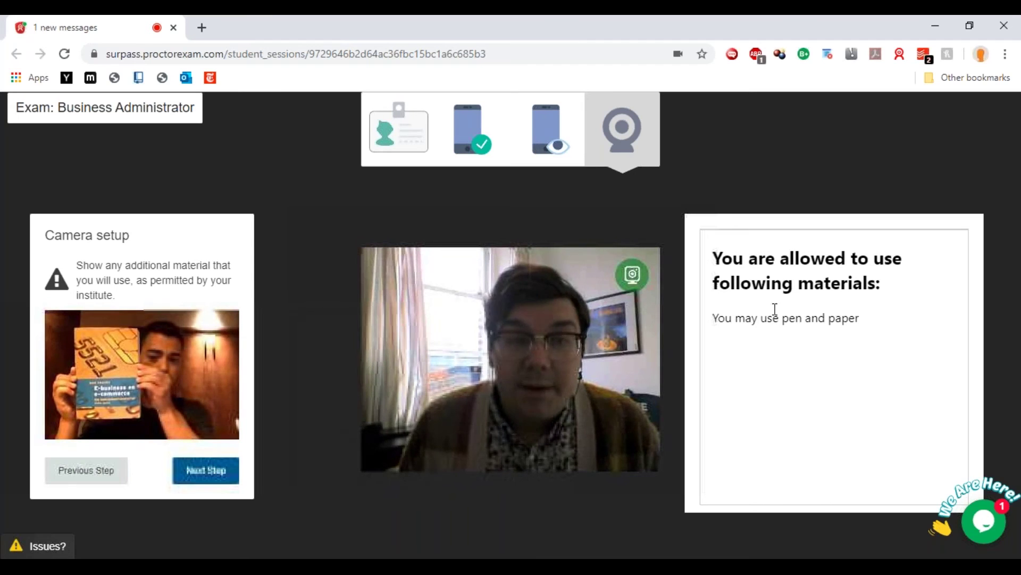
Confirm 'I'm able to see myself' on the webcam check and finish camera setup
left_click(207, 471)
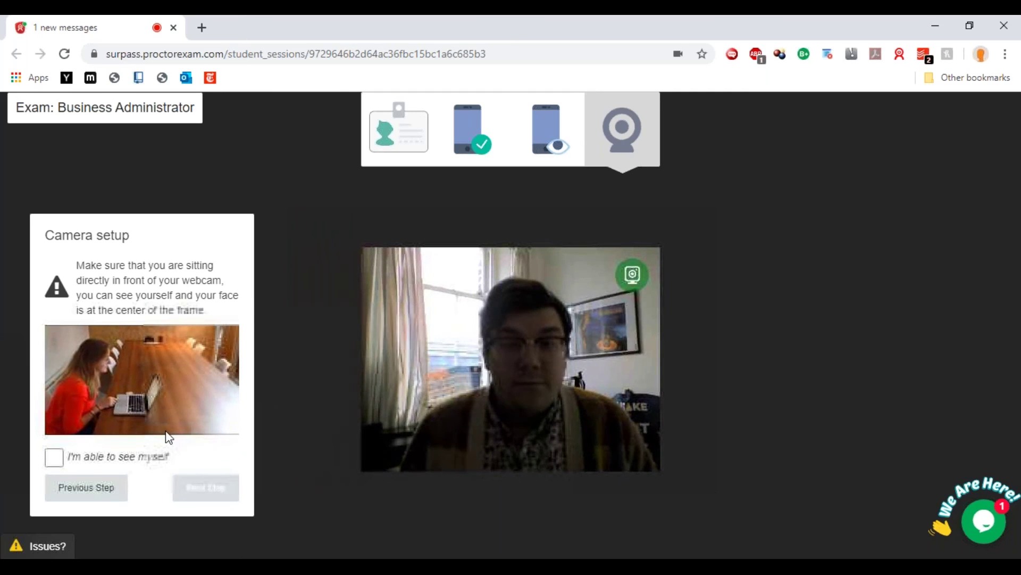
left_click(51, 460)
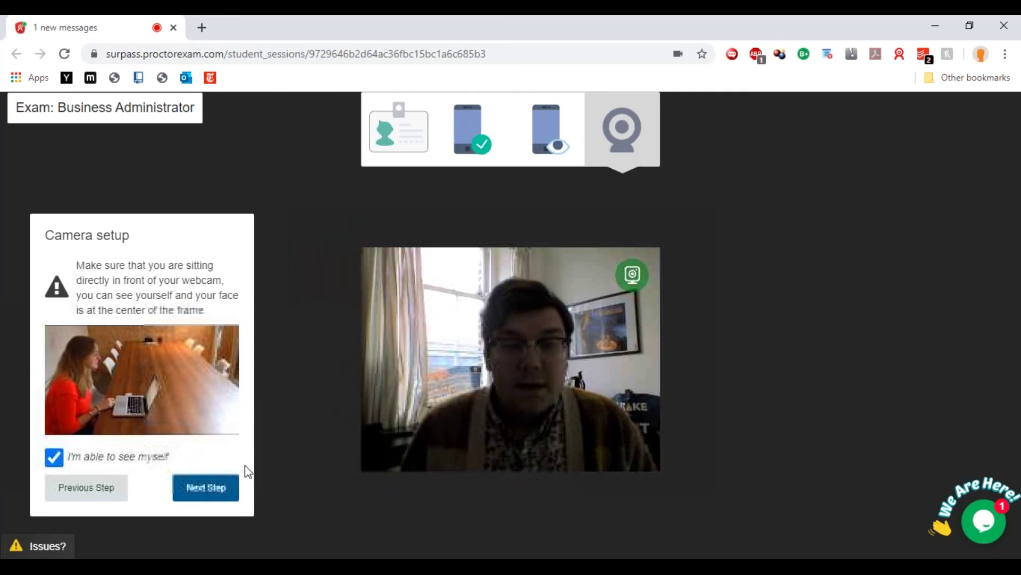
left_click(221, 492)
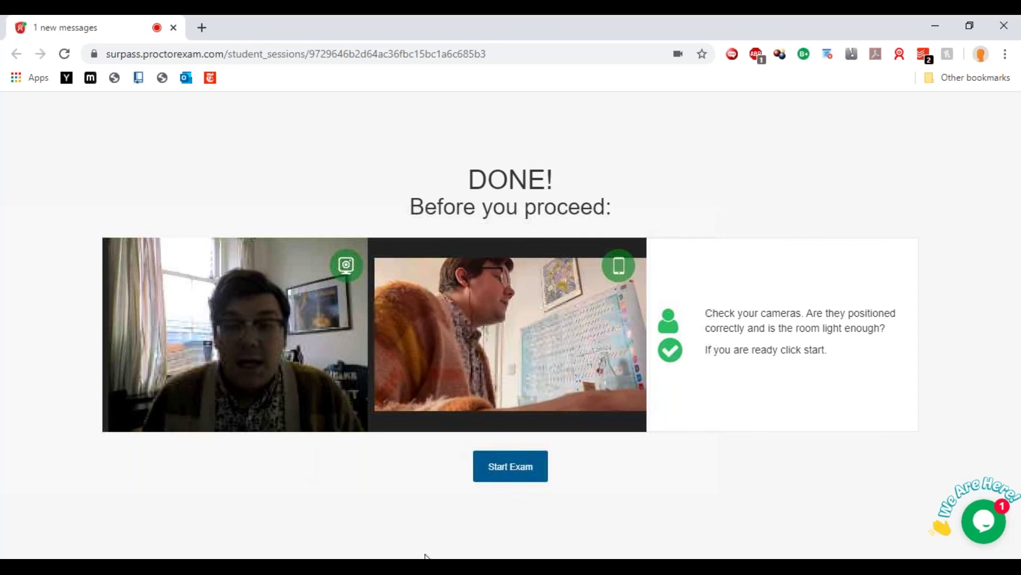
Start the exam and acknowledge the 'This page must remain open' warning
left_click(518, 473)
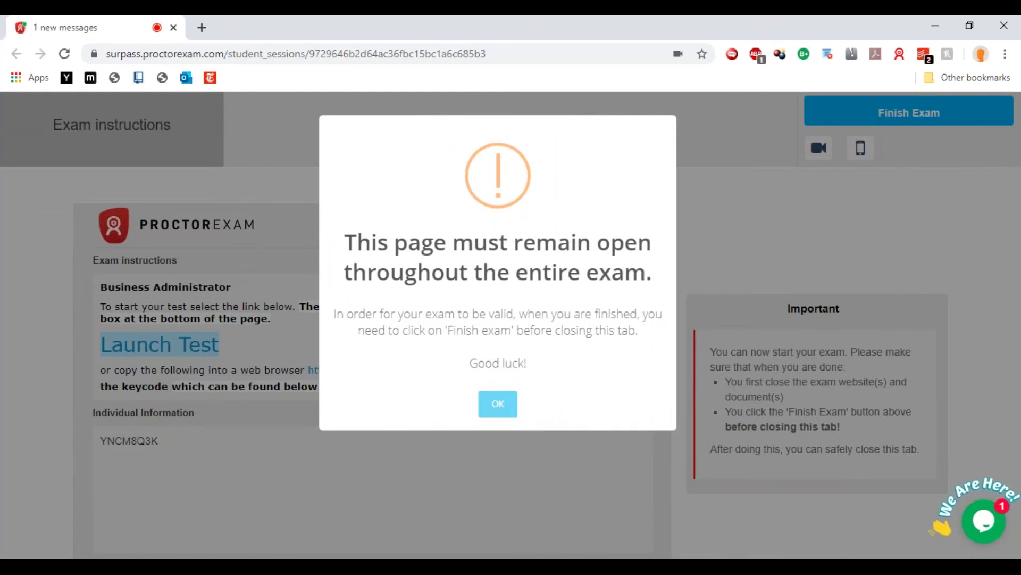
left_click(516, 413)
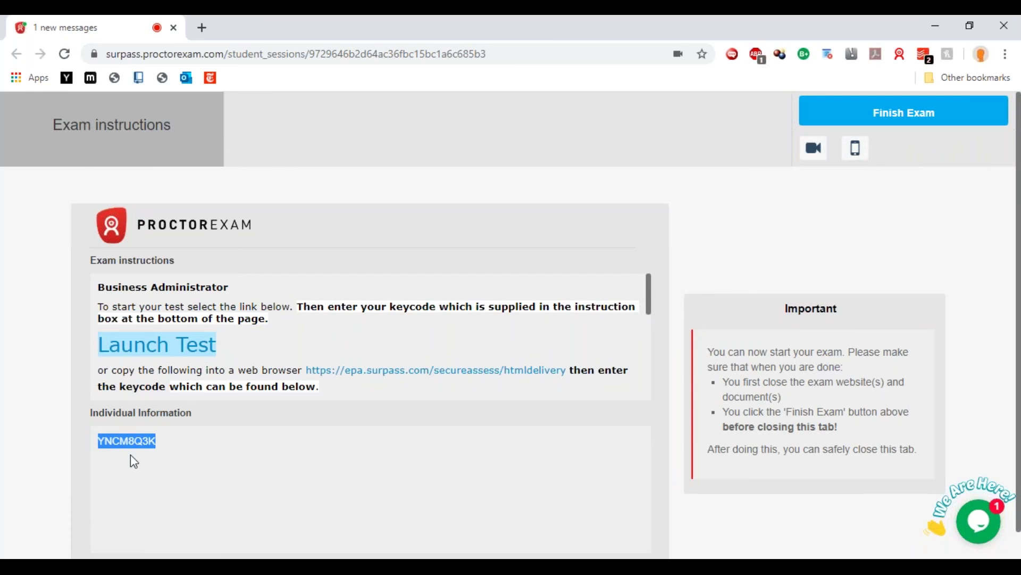
Copy the candidate's exam keycode from the Exam instructions page
right_click(124, 440)
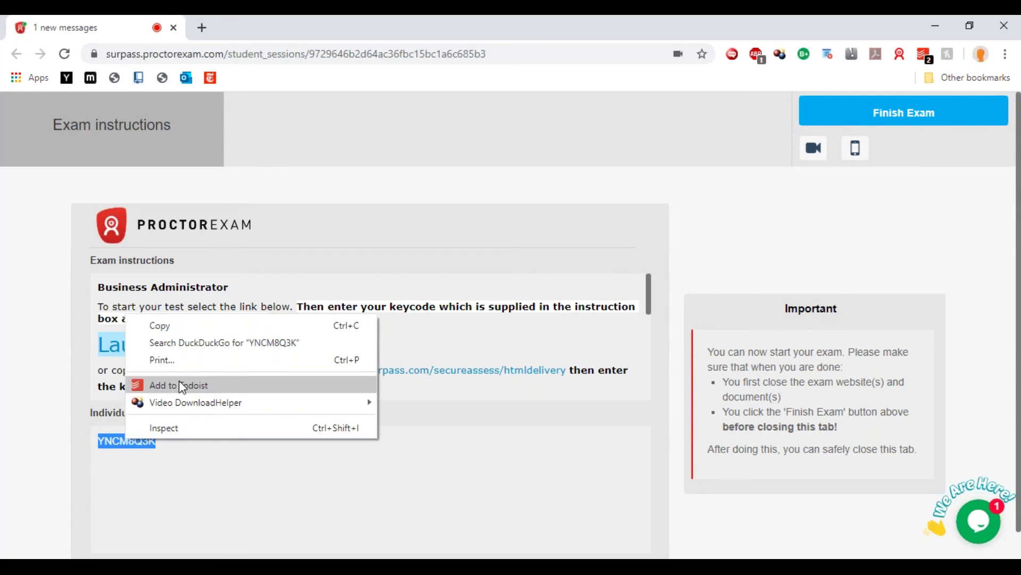
left_click(187, 325)
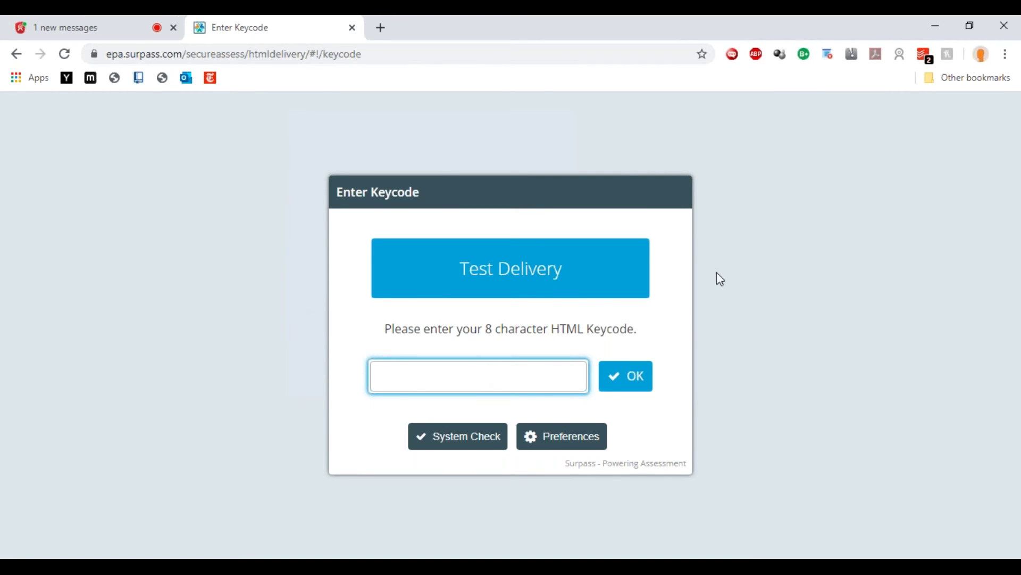
Paste the copied keycode as plain text into Surpass and submit it
right_click(488, 374)
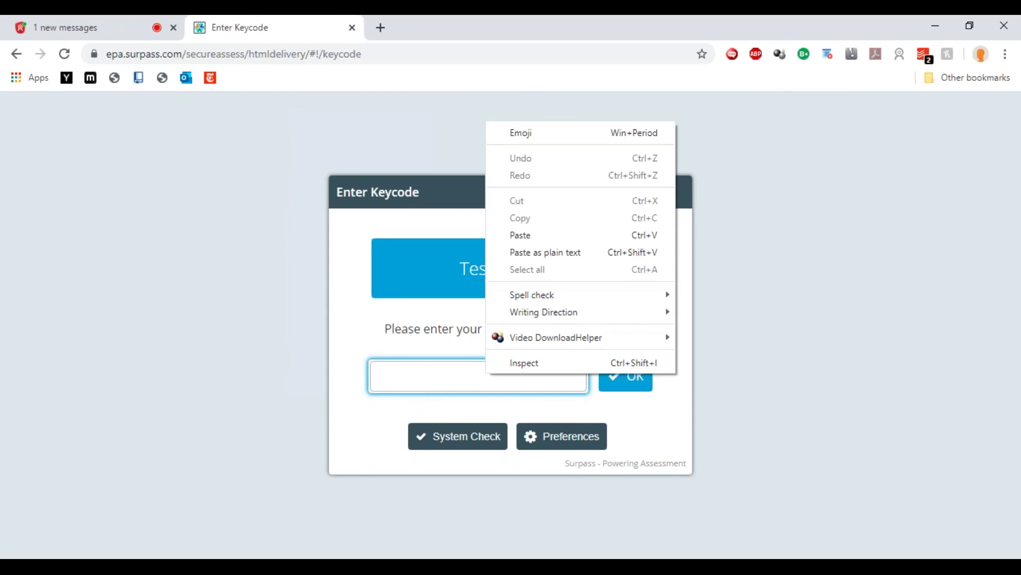
left_click(543, 252)
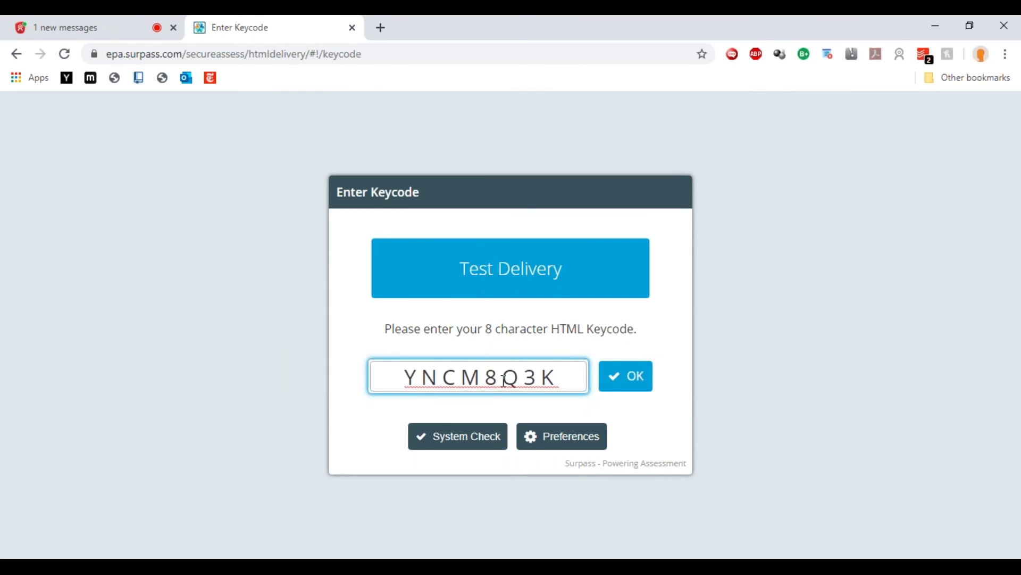
left_click(633, 383)
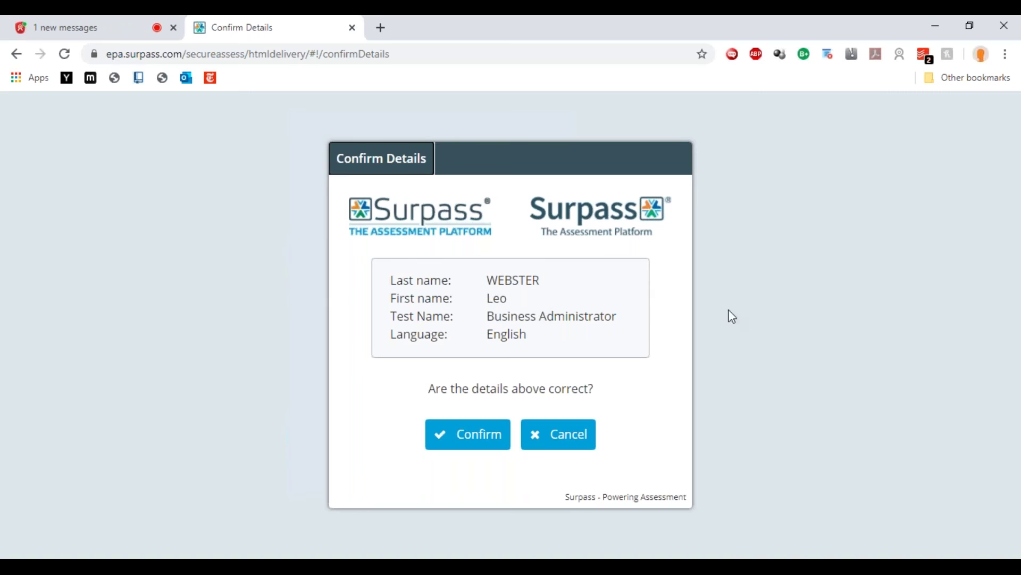
Confirm the candidate details, accept the code of conduct terms, and continue into the test
left_click(500, 441)
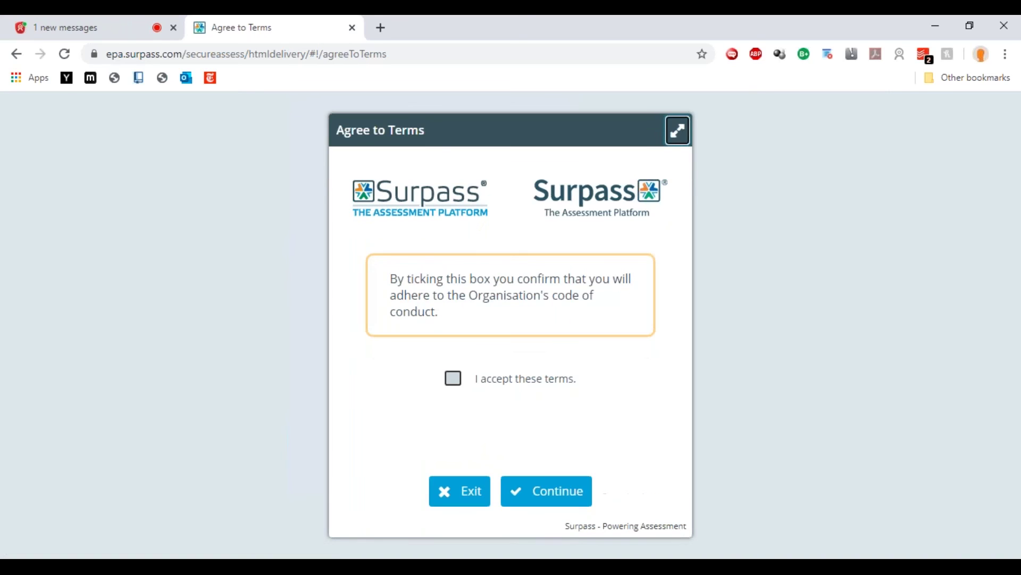
left_click(453, 386)
left_click(548, 491)
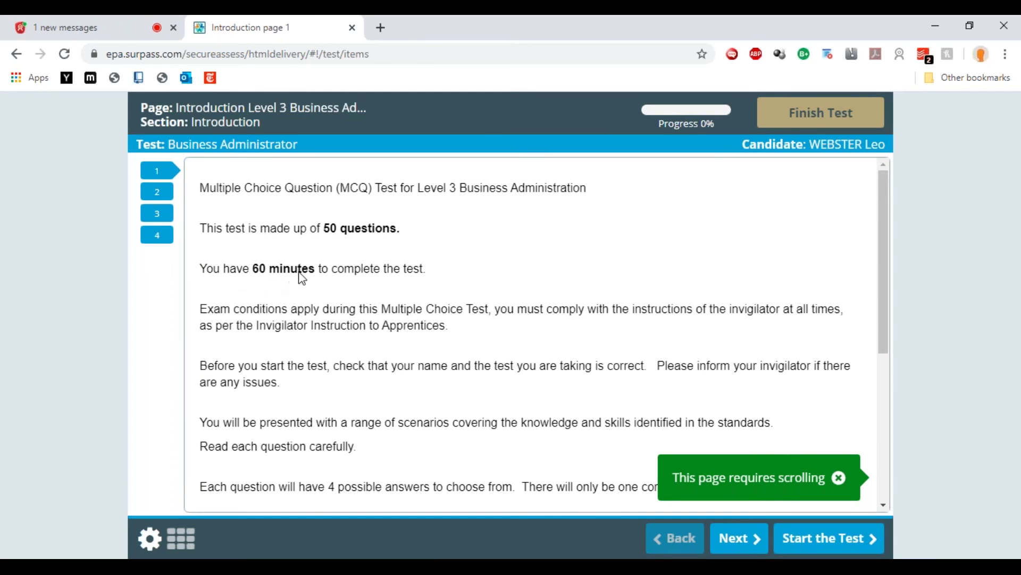
scroll(440, 269, "down", 1)
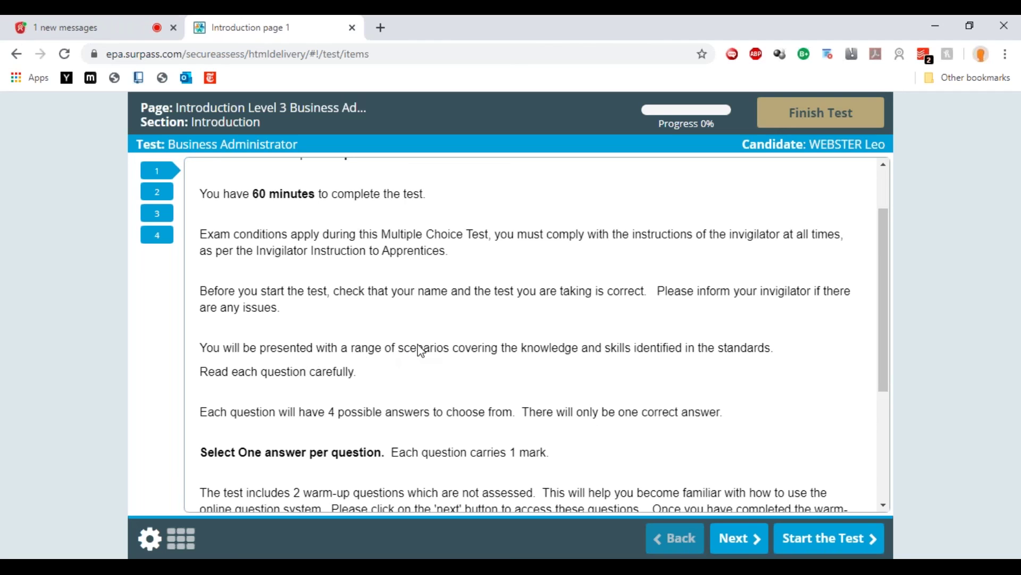
scroll(421, 351, "down", 4)
scroll(540, 327, "up", 3)
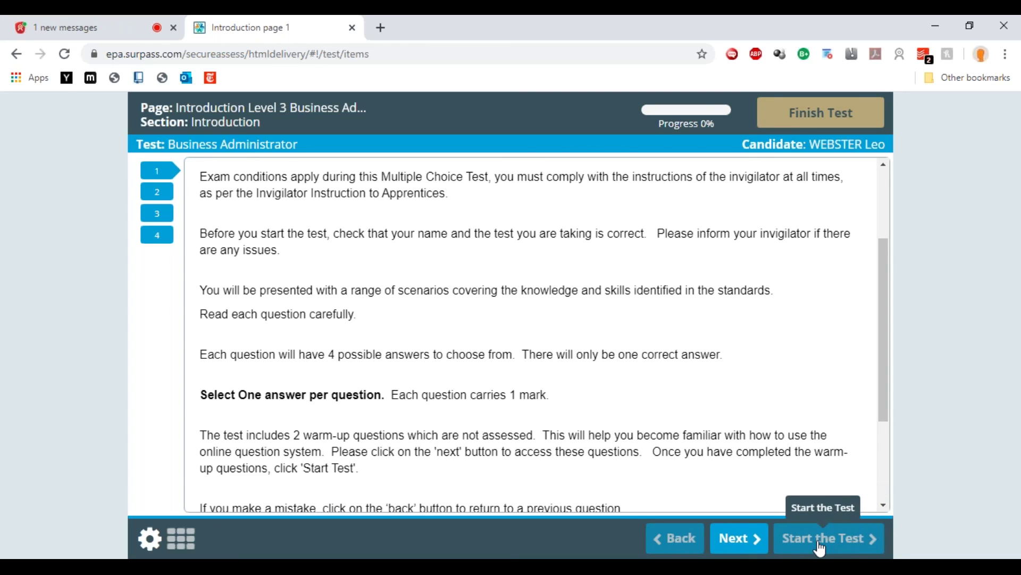
scroll(618, 368, "up", 3)
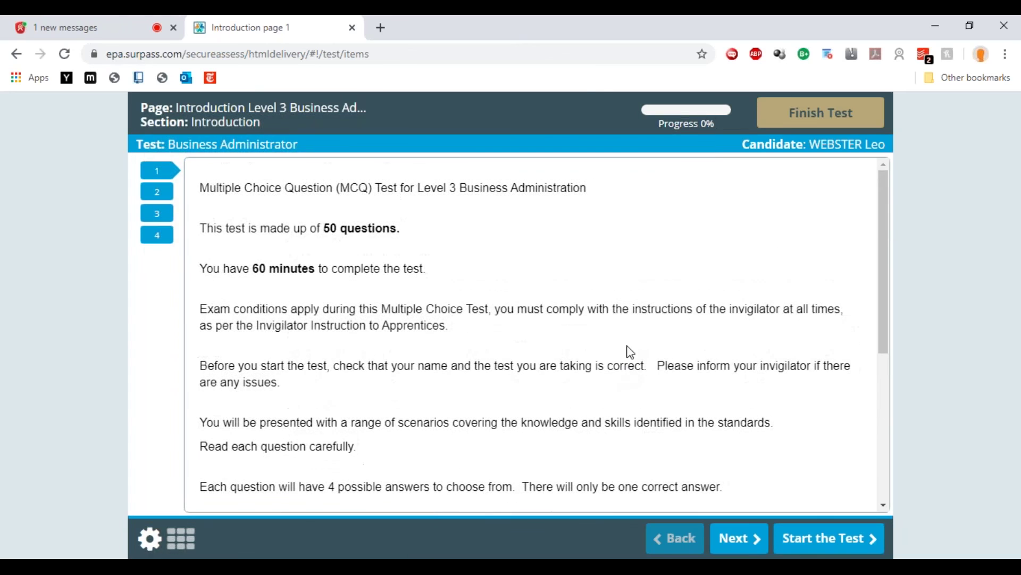